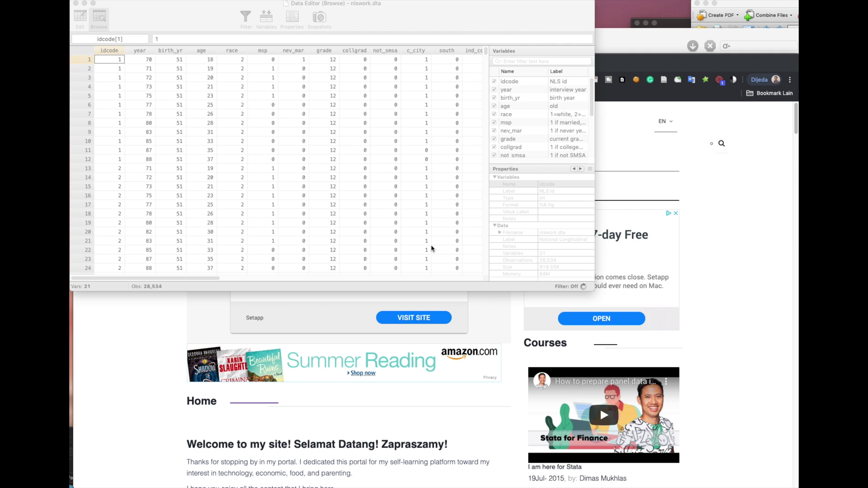
# Switch between Chrome and the Stata Data Editor showing the loaded nlswork data.
pyautogui.click(745, 219)
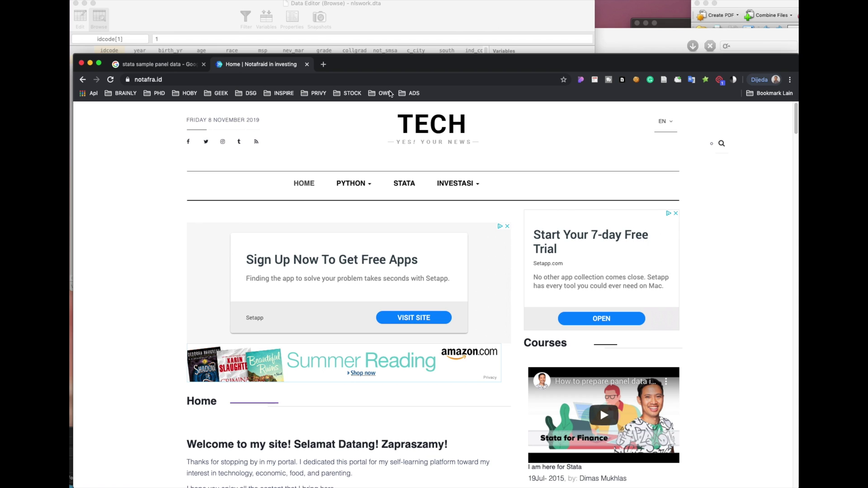
pyautogui.click(218, 27)
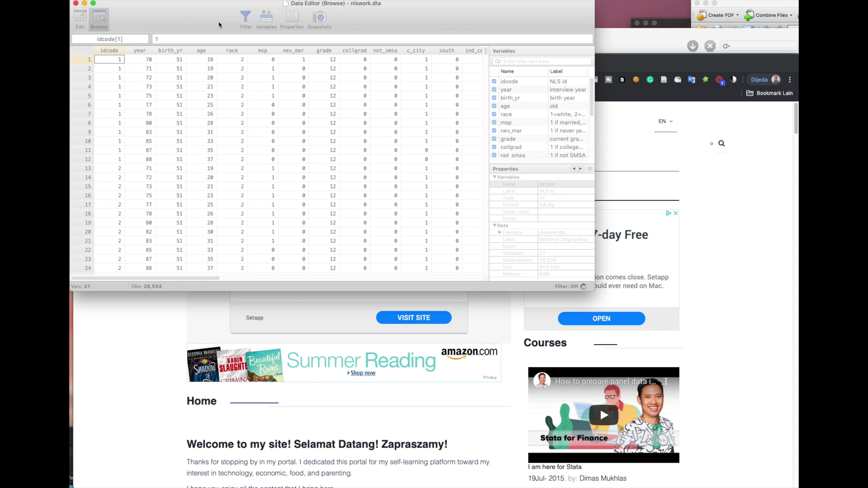
pyautogui.click(710, 230)
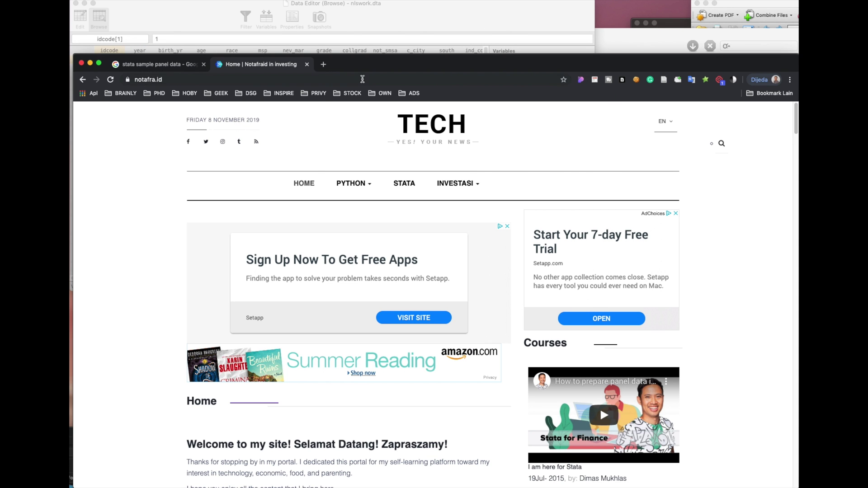
# In a new tab, go to Google and search for 'sample of data panel in stata'.
pyautogui.click(324, 65)
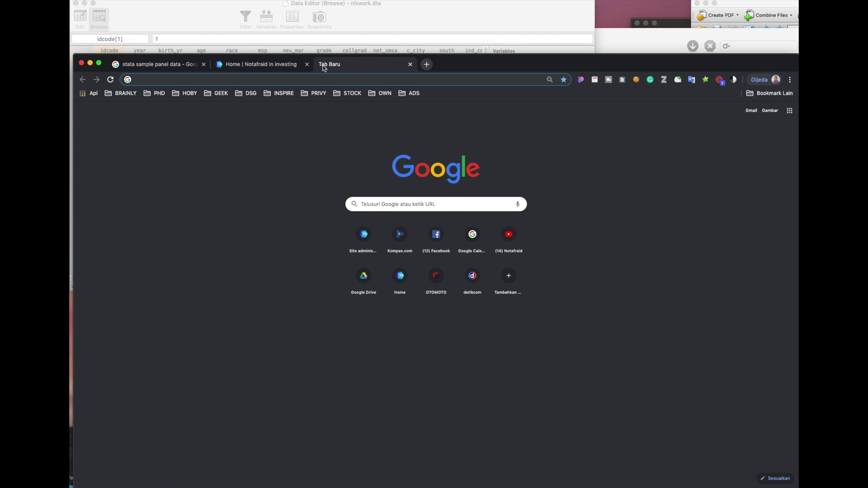
pyautogui.write('google')
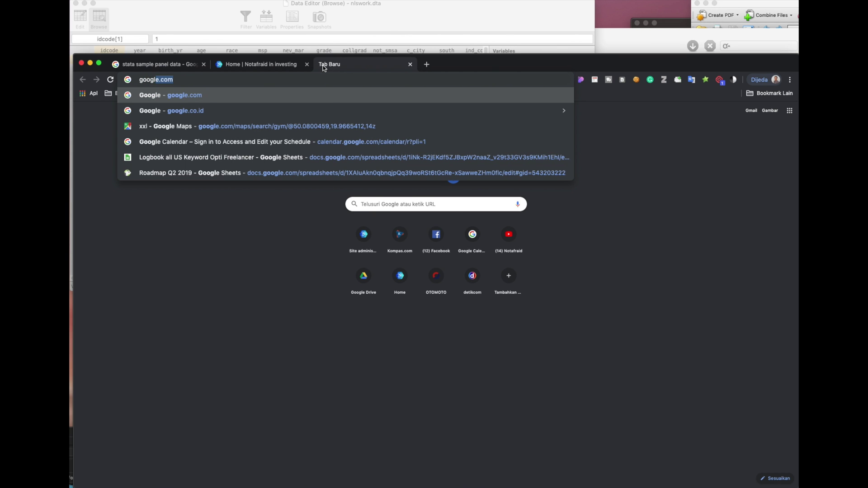
pyautogui.press('Return')
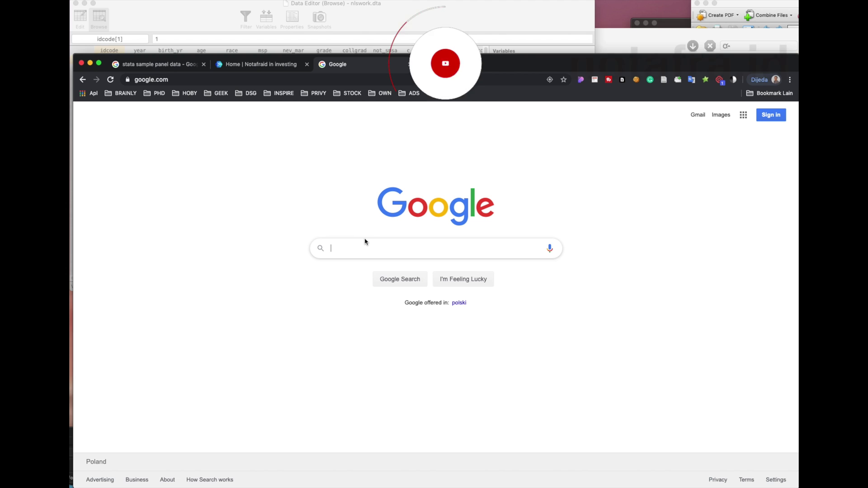
pyautogui.write('samp')
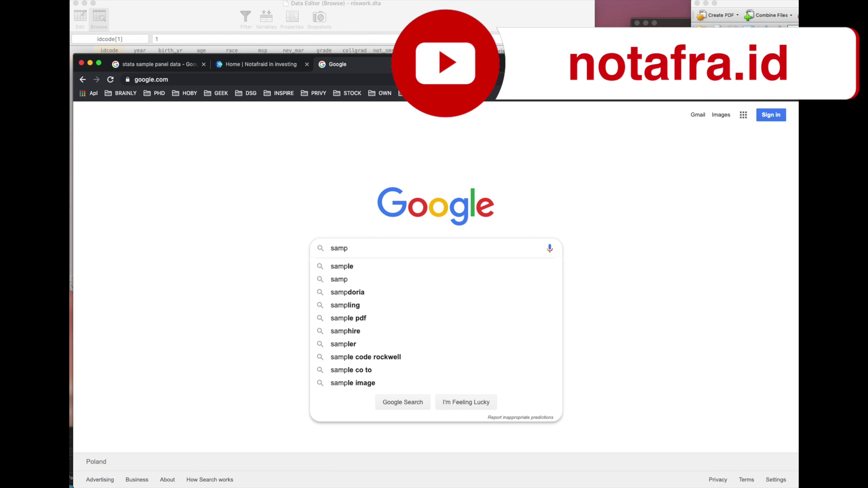
pyautogui.write('le of dat')
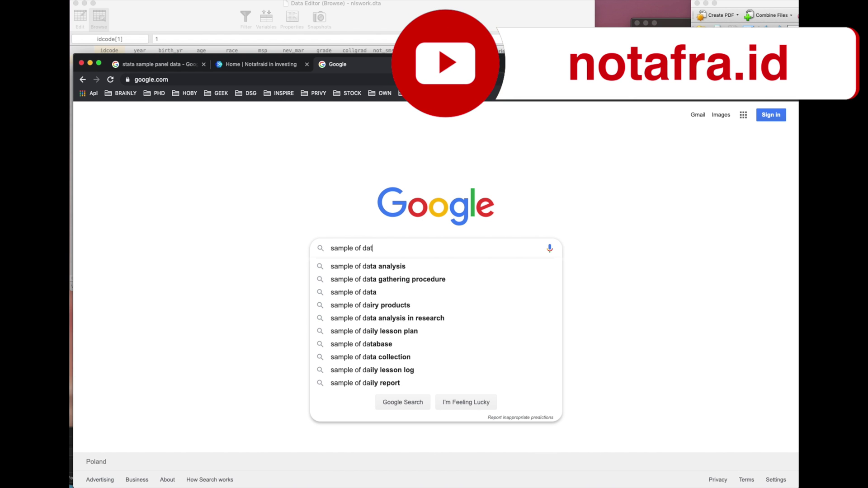
pyautogui.write('a panel in stata')
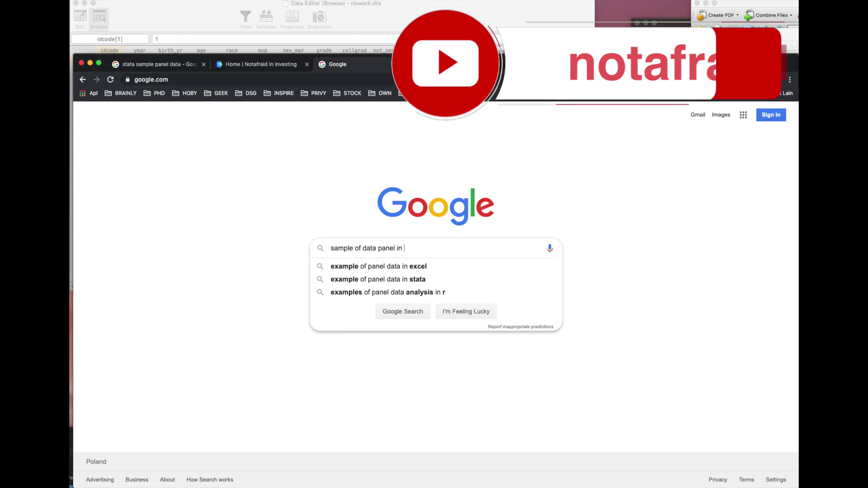
pyautogui.press('Return')
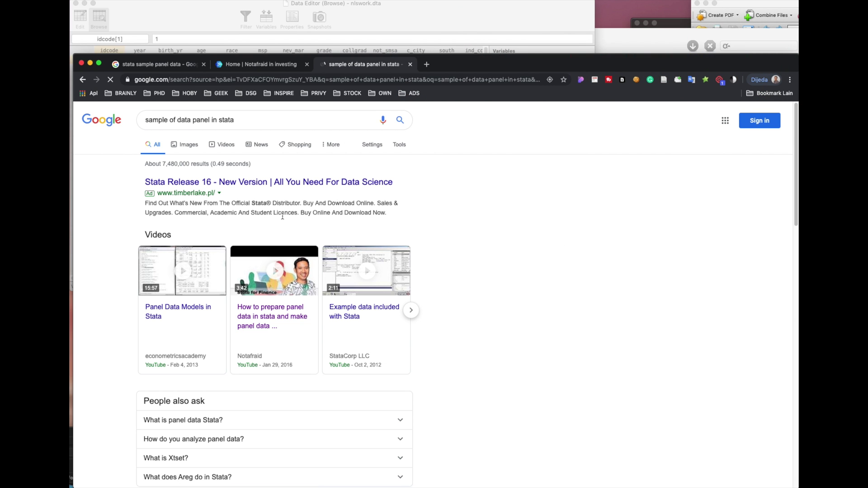
# Review the results, then rerun the search as 'stata sample of data panel'.
pyautogui.scroll(-3, 233, 262)
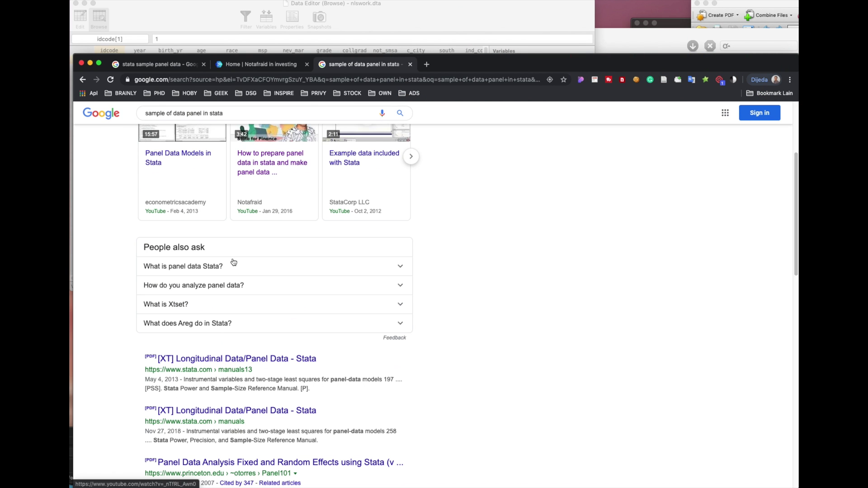
pyautogui.scroll(3, 230, 285)
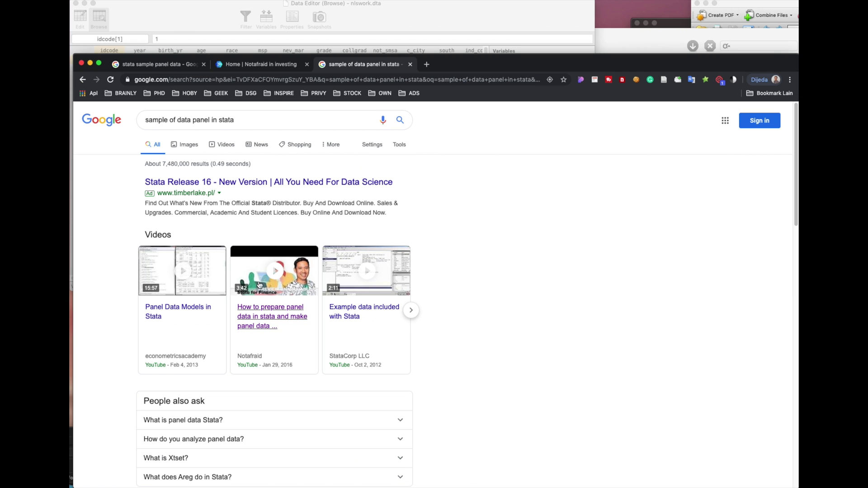
pyautogui.scroll(-2, 269, 308)
pyautogui.scroll(-6, 269, 308)
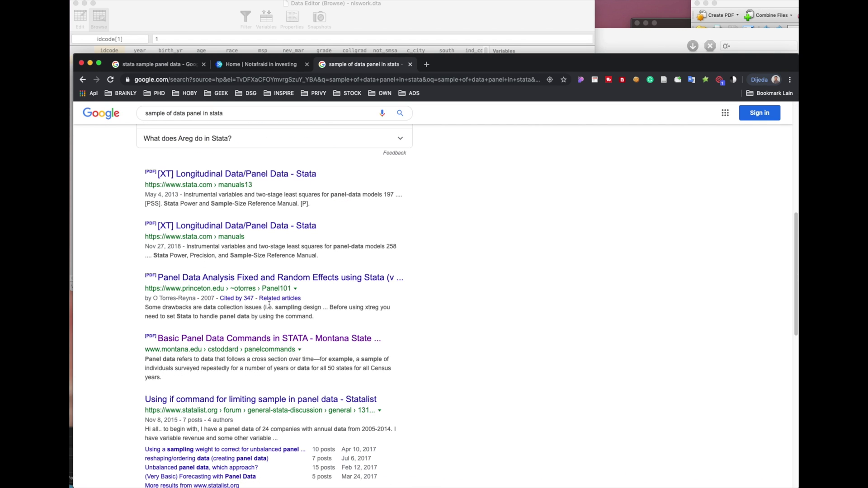
pyautogui.scroll(7, 266, 304)
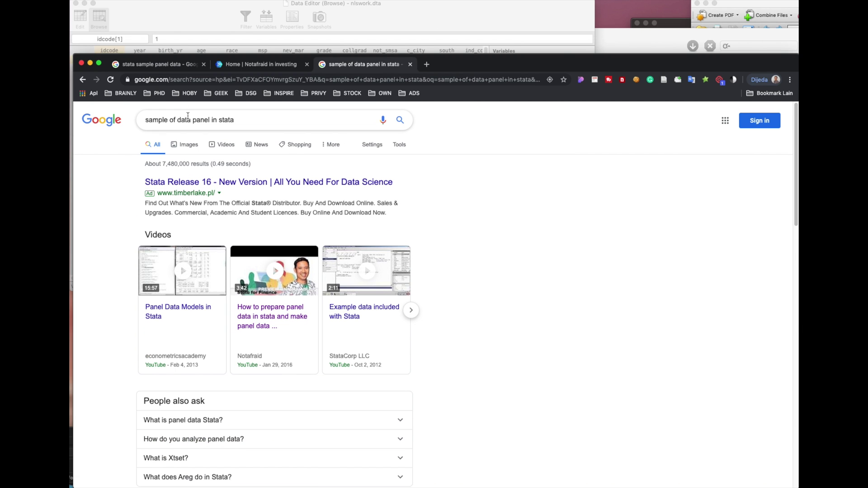
pyautogui.click(146, 120)
pyautogui.write('stata')
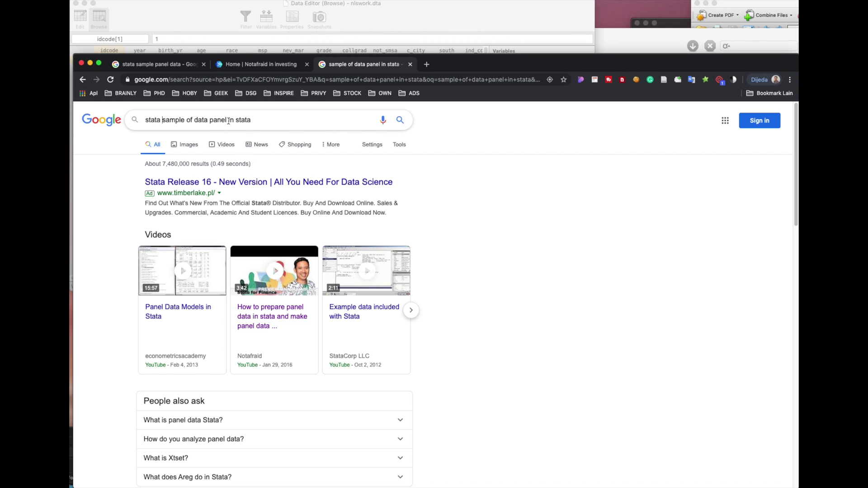
pyautogui.moveTo(228, 121); pyautogui.dragTo(277, 132)
pyautogui.press('BackSpace')
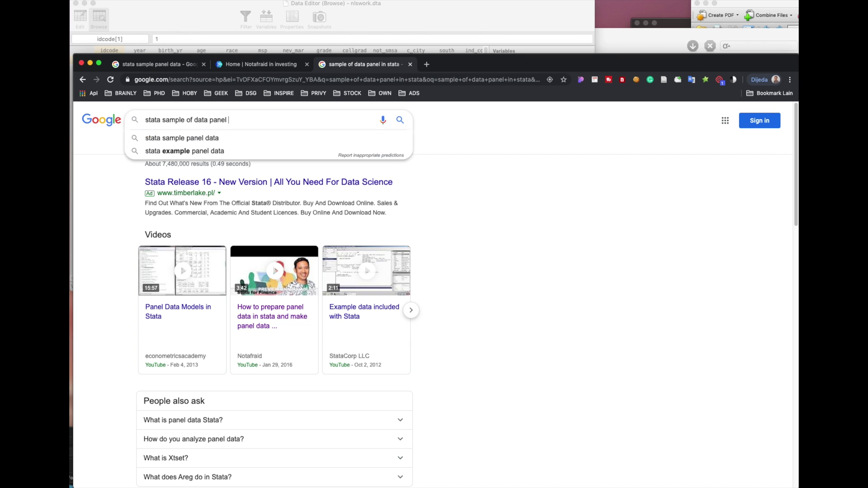
pyautogui.press('Return')
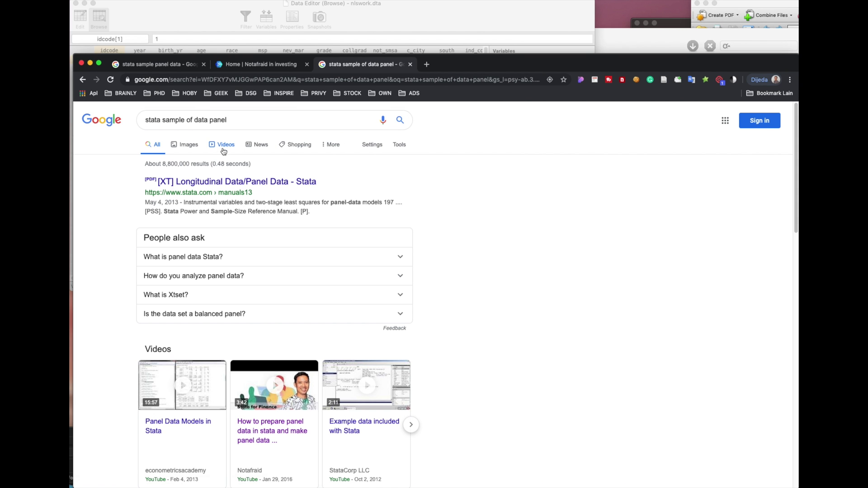
# Skim the new results and select the leading word 'stata' in the query.
pyautogui.scroll(-5, 221, 189)
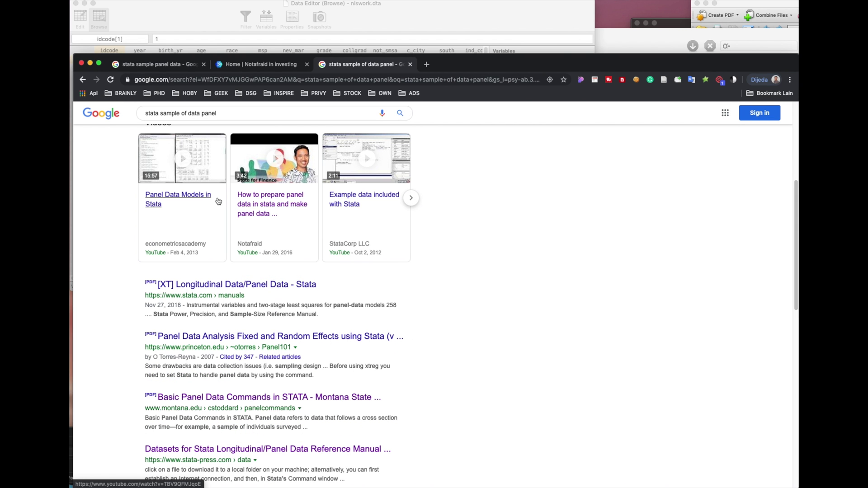
pyautogui.scroll(5, 218, 201)
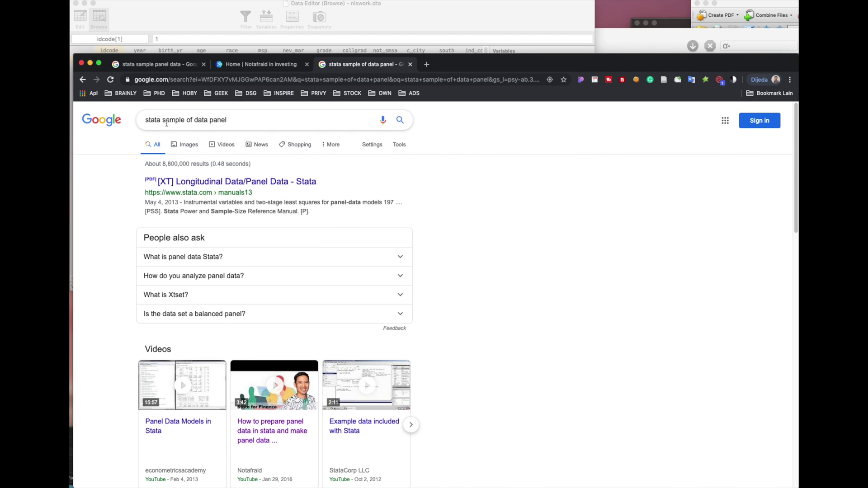
pyautogui.moveTo(163, 122); pyautogui.dragTo(139, 121)
# Restore the query to 'sample of data panel in stata' and search again.
pyautogui.press('BackSpace')
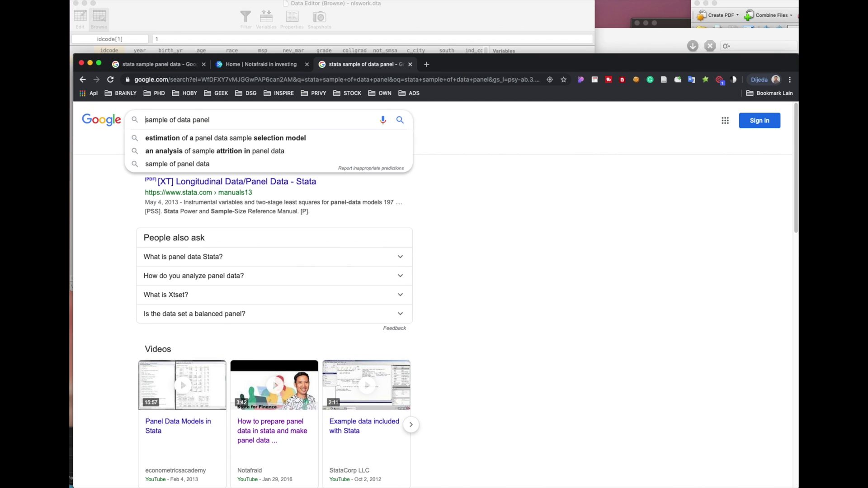
pyautogui.click(225, 121)
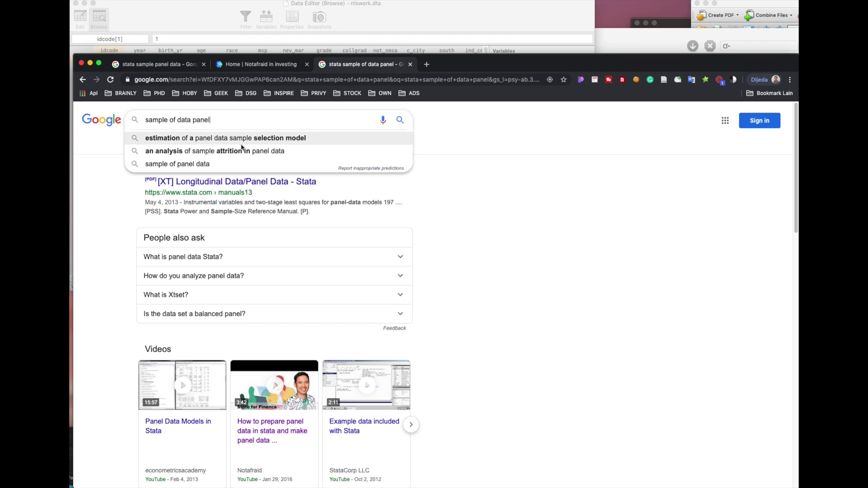
pyautogui.write('in stata')
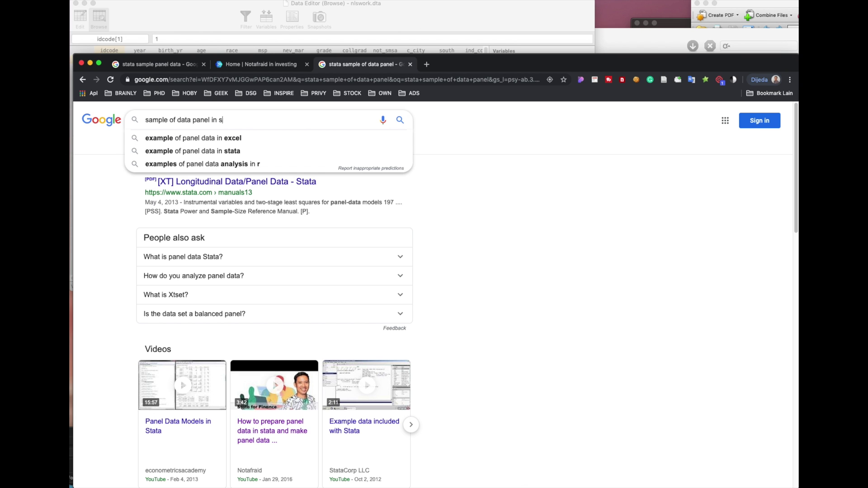
pyautogui.press('Return')
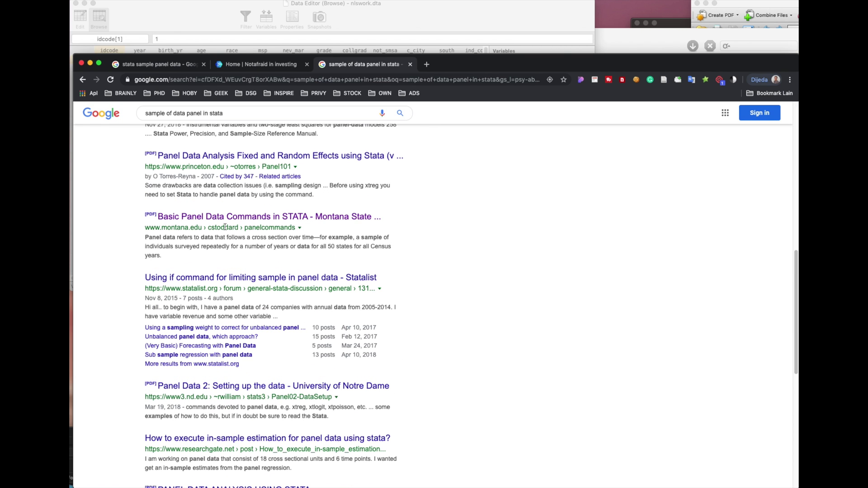
pyautogui.scroll(-3, 226, 230)
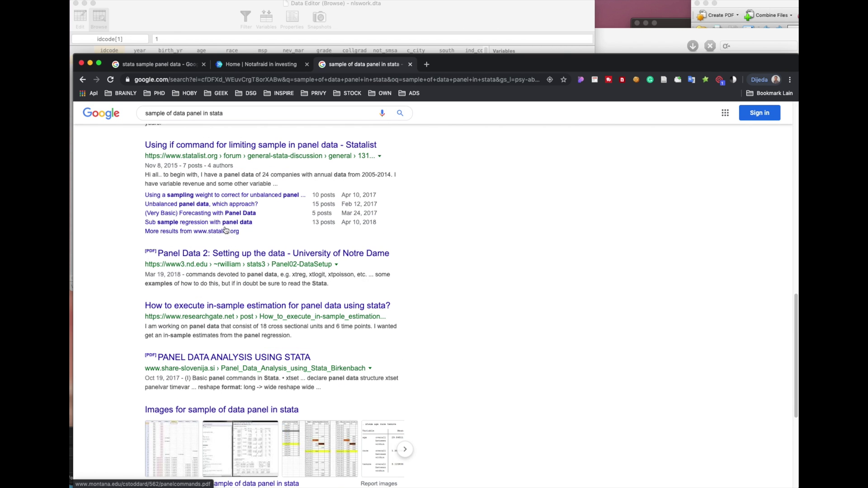
# Check the results, then search for 'stata sample panel data' instead.
pyautogui.scroll(12, 225, 230)
pyautogui.scroll(2, 225, 230)
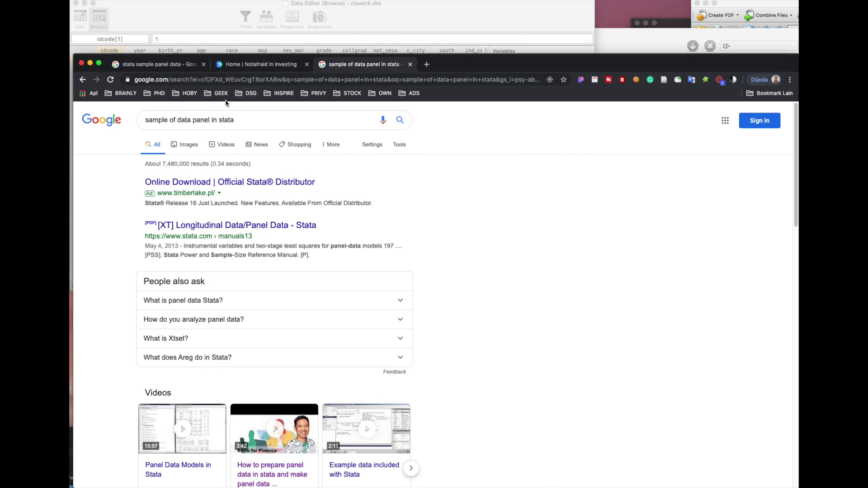
pyautogui.click(148, 123)
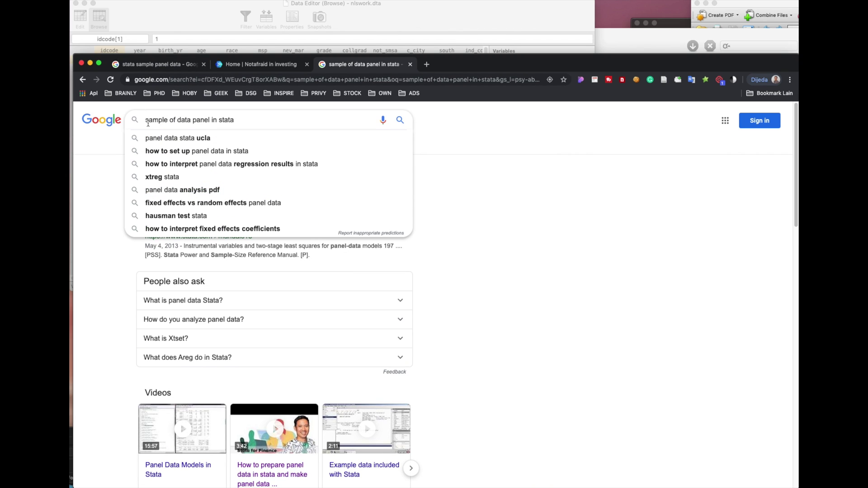
pyautogui.click(147, 123)
pyautogui.write('stata')
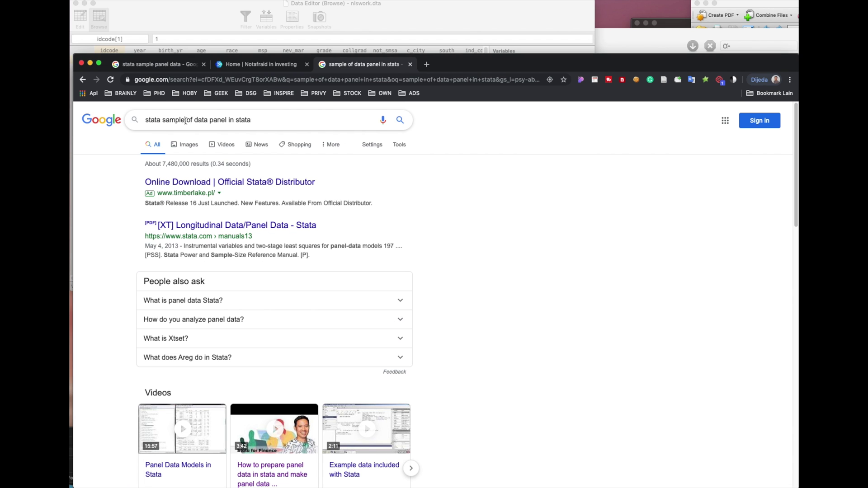
pyautogui.moveTo(185, 122); pyautogui.dragTo(251, 120)
pyautogui.press('BackSpace')
pyautogui.write('panel ')
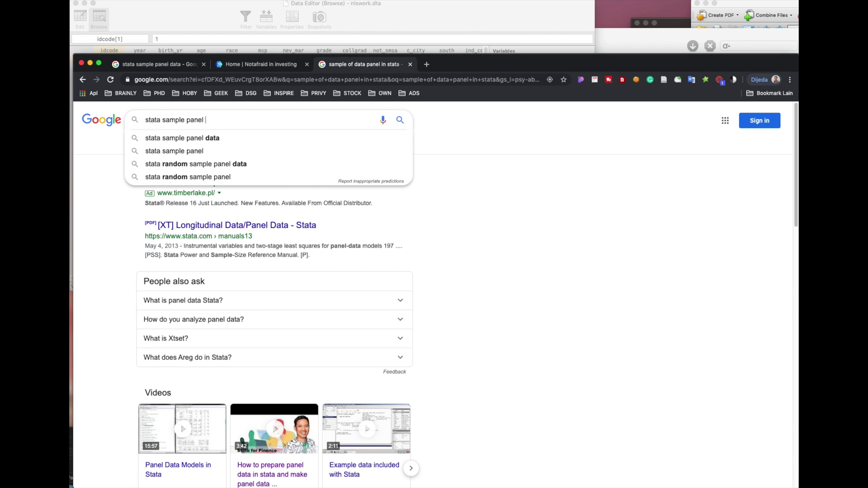
pyautogui.write('data')
pyautogui.press('Return')
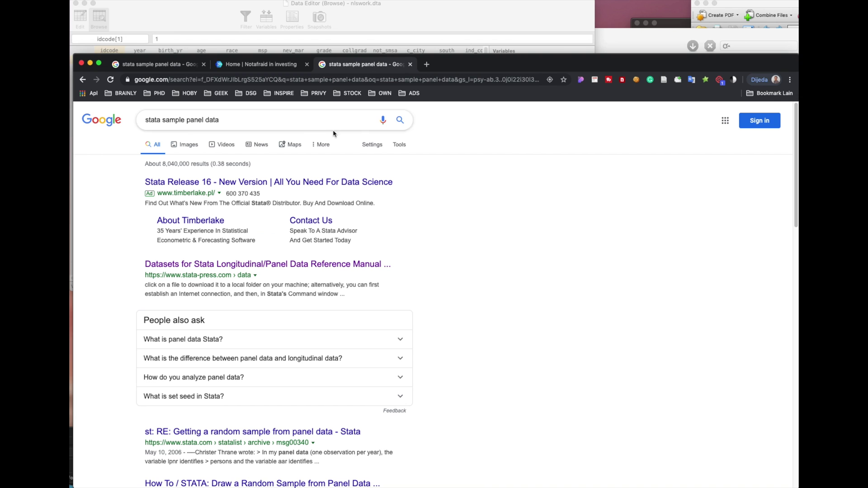
# Open the 'Datasets for Stata Longitudinal/Panel Data' page and copy the nlswork.dta URL.
pyautogui.click(252, 266)
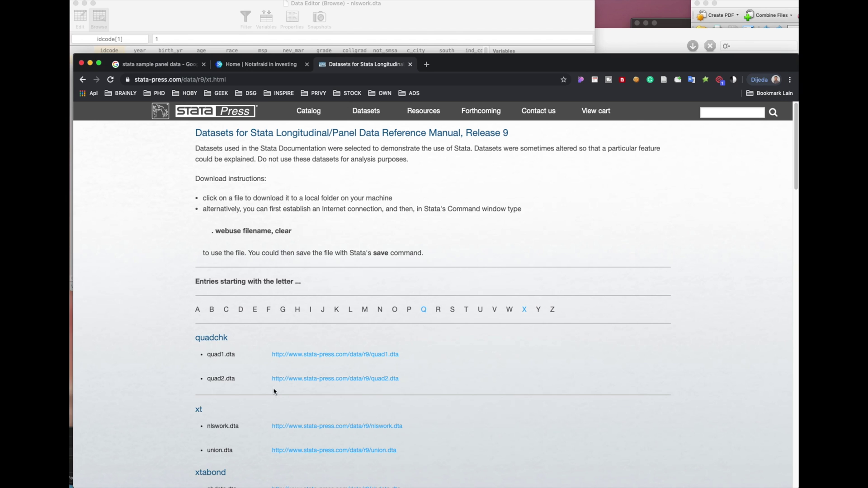
pyautogui.moveTo(205, 413); pyautogui.dragTo(199, 409)
pyautogui.click(267, 428)
pyautogui.moveTo(404, 431); pyautogui.dragTo(271, 425)
pyautogui.press('super+c')
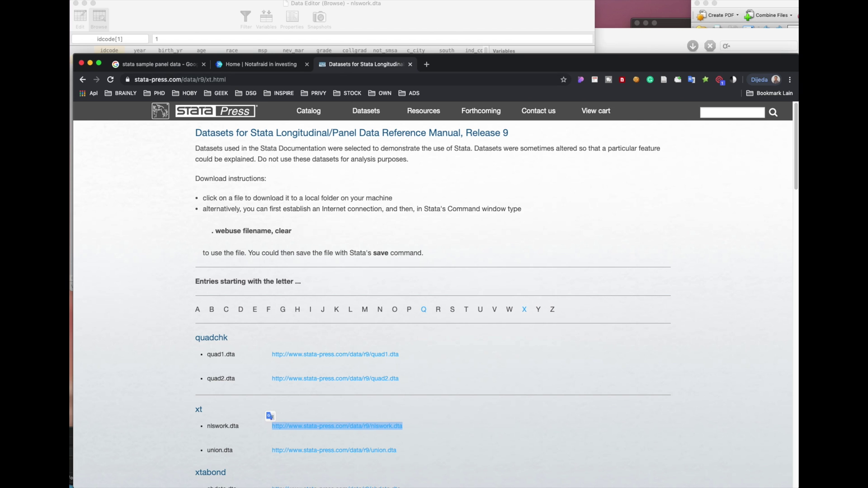
pyautogui.click(381, 16)
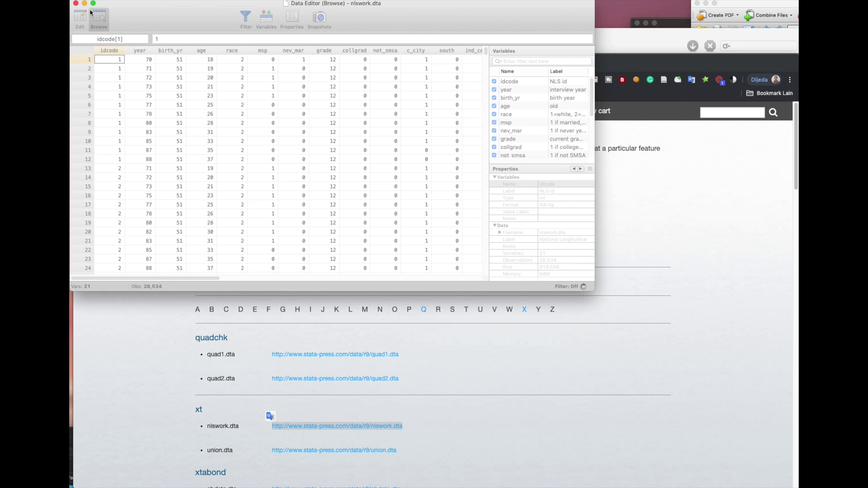
# Close the Data Editor and clear memory with the clear command.
pyautogui.click(75, 4)
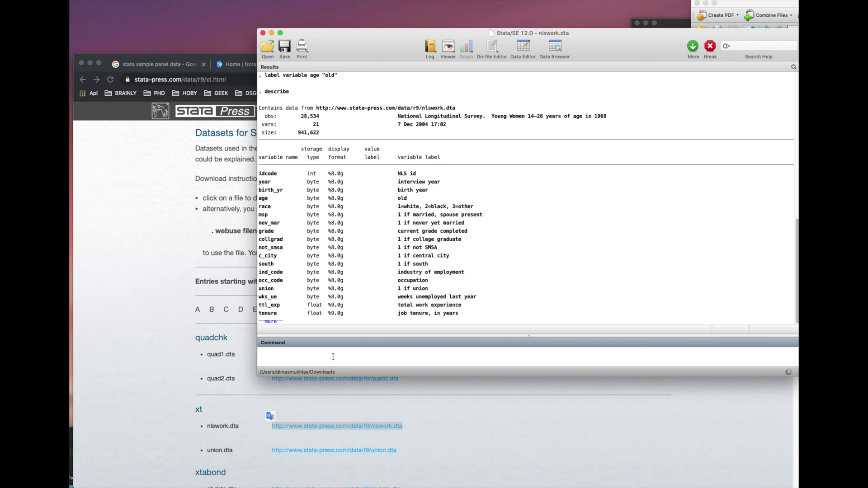
pyautogui.write('s')
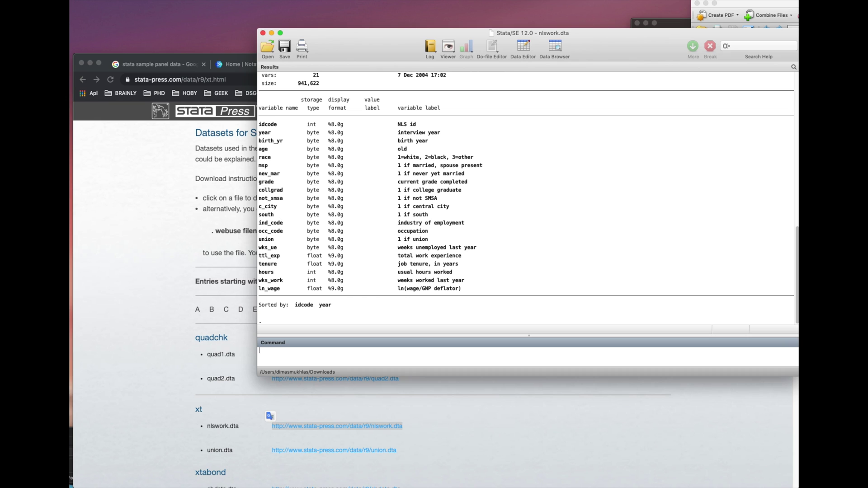
pyautogui.write('clear')
pyautogui.press('Return')
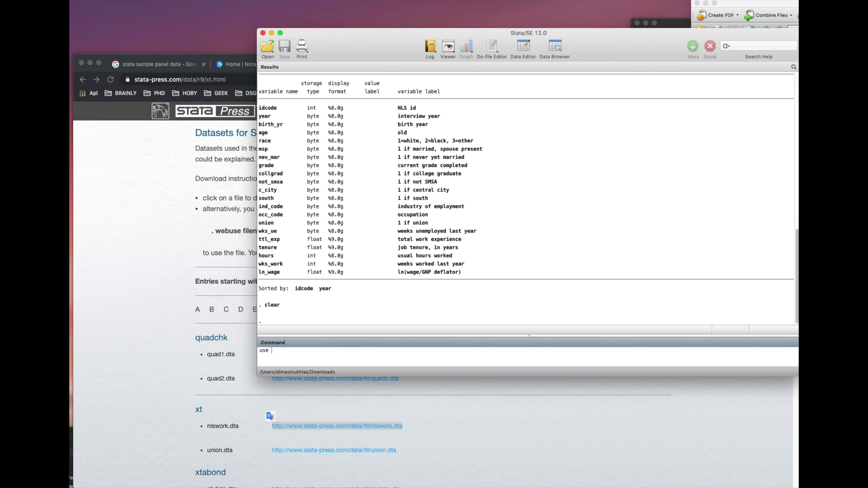
# Load nlswork.dta with 'use' followed by the pasted stata-press.com URL.
pyautogui.write('use')
pyautogui.press('super+v')
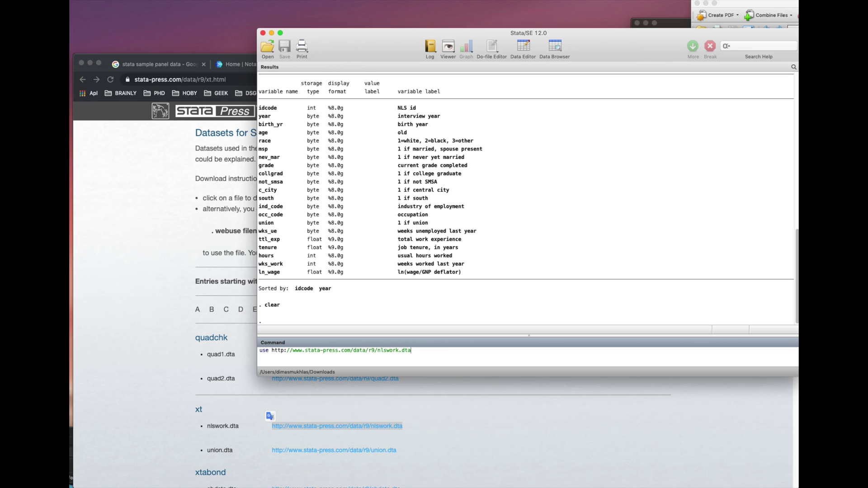
pyautogui.press('Return')
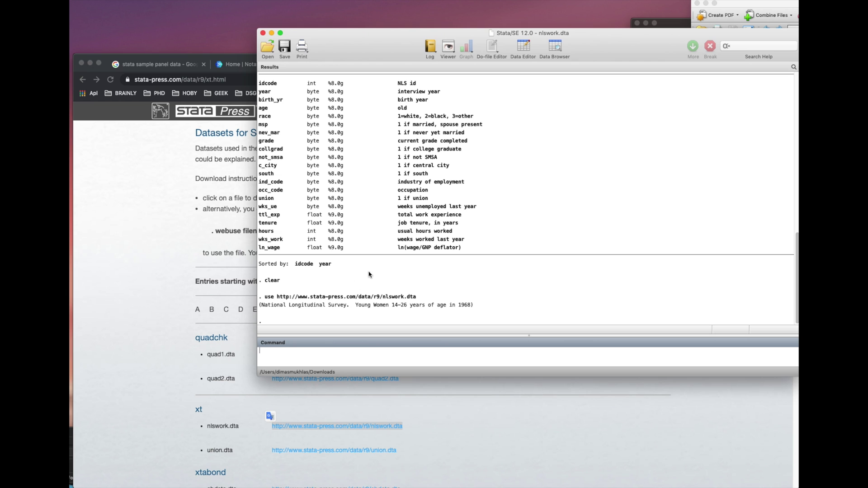
# Browse the nlswork data, then run summarize for all variables.
pyautogui.click(555, 45)
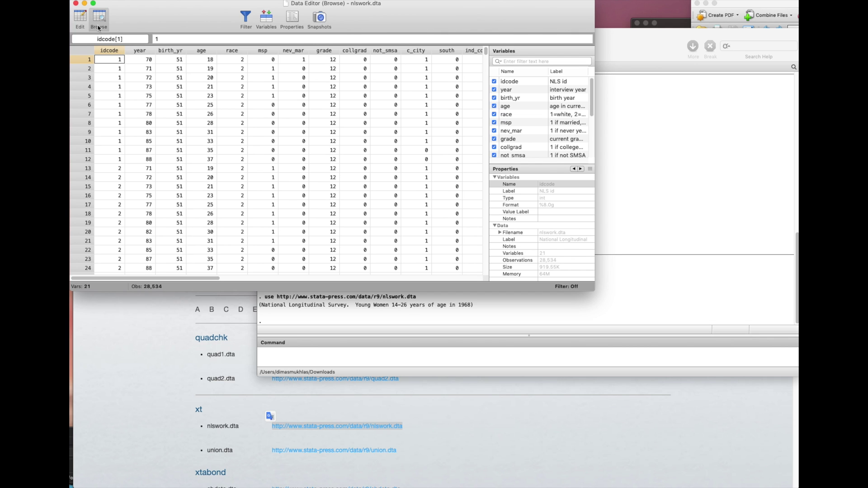
pyautogui.click(269, 361)
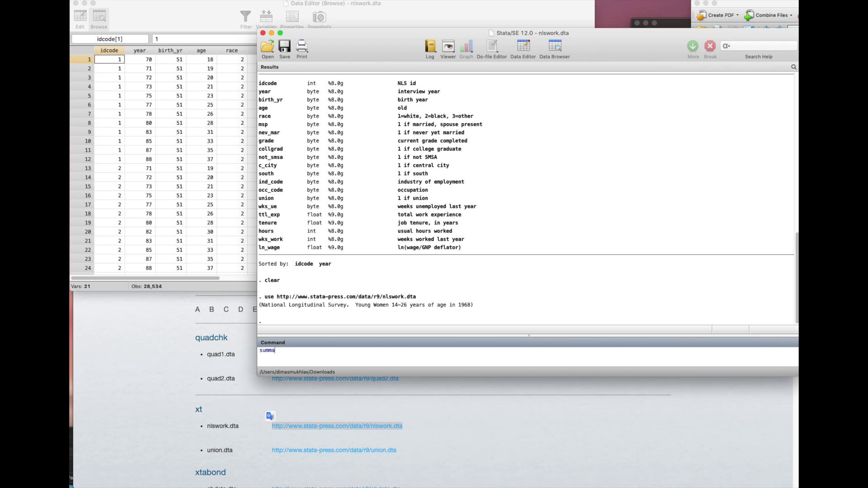
pyautogui.press('Return')
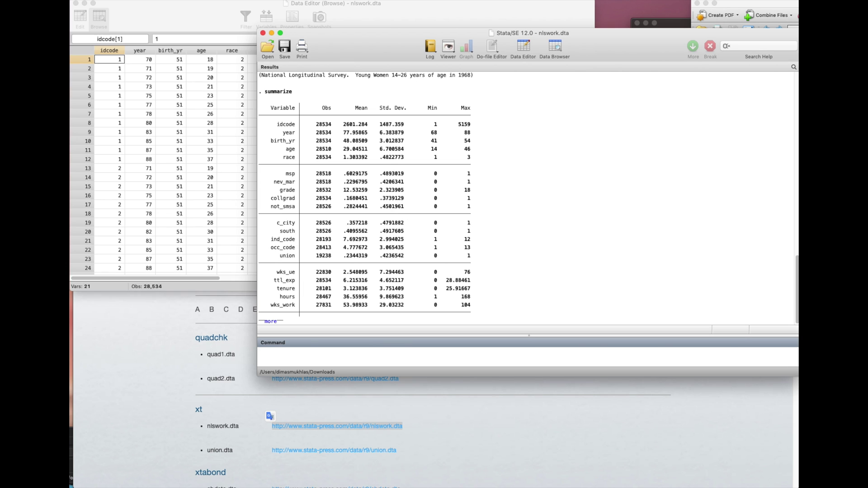
# Run describe to list nlswork's 21 variables with storage types, formats and labels.
pyautogui.write('es')
pyautogui.press('BackSpace')
pyautogui.write('d')
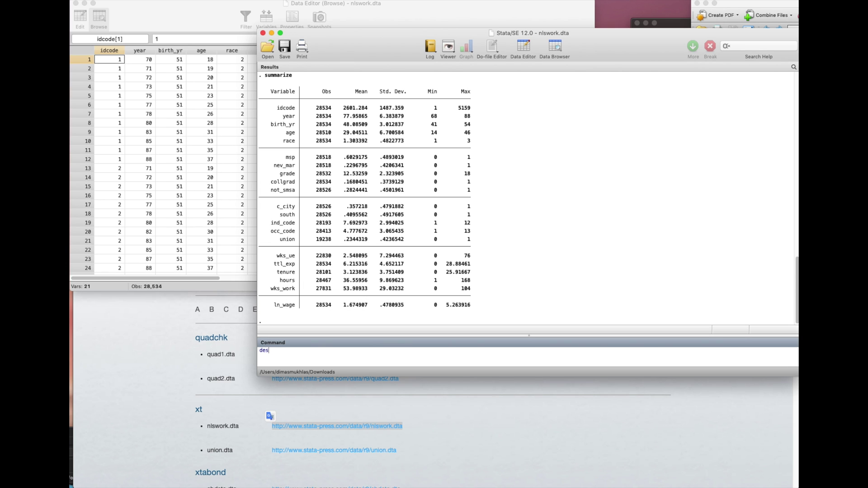
pyautogui.press('Return')
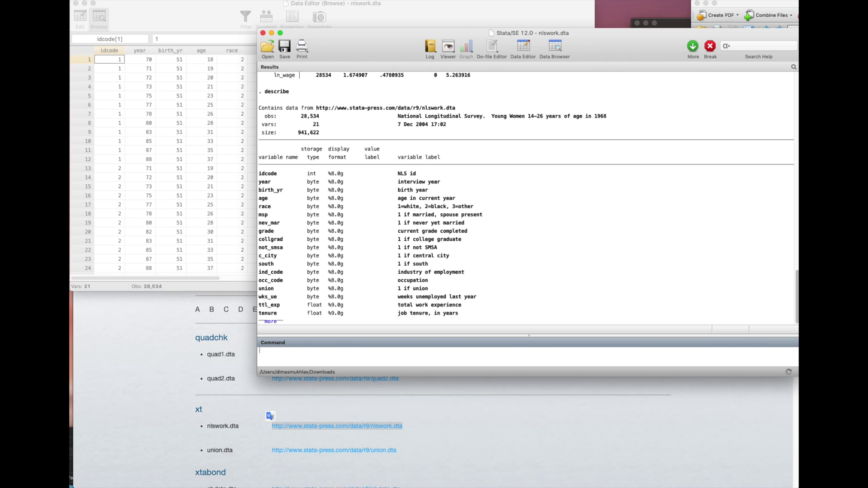